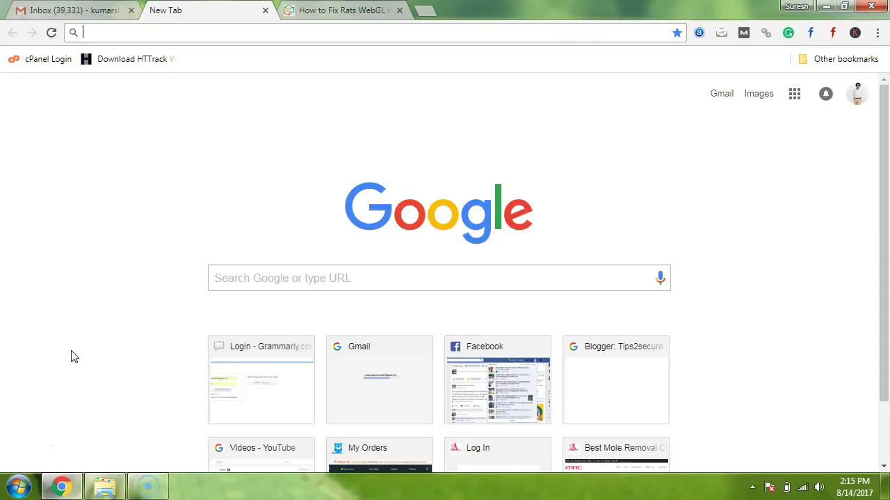
# Step: Open Chrome's Settings page from the three-dot menu
pyautogui.click(104, 354)
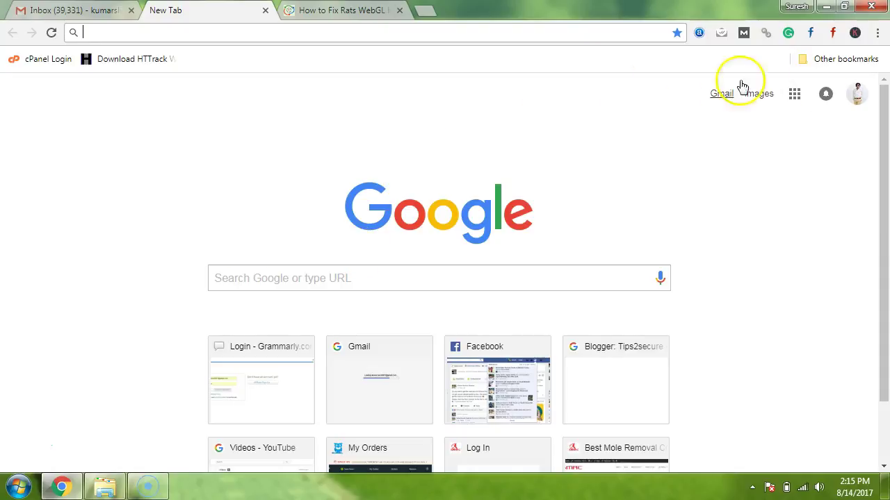
pyautogui.click(878, 34)
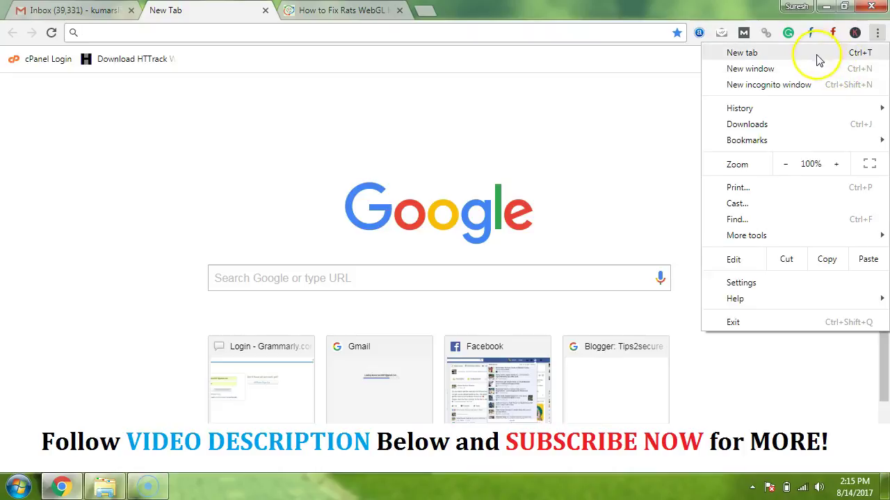
pyautogui.click(768, 289)
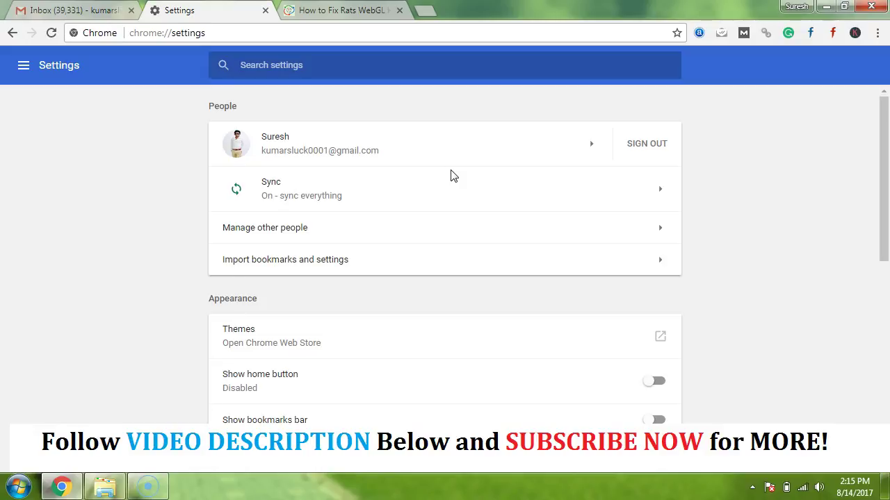
# Step: Switch off 'Use hardware acceleration when available' under Advanced > System
pyautogui.click(24, 67)
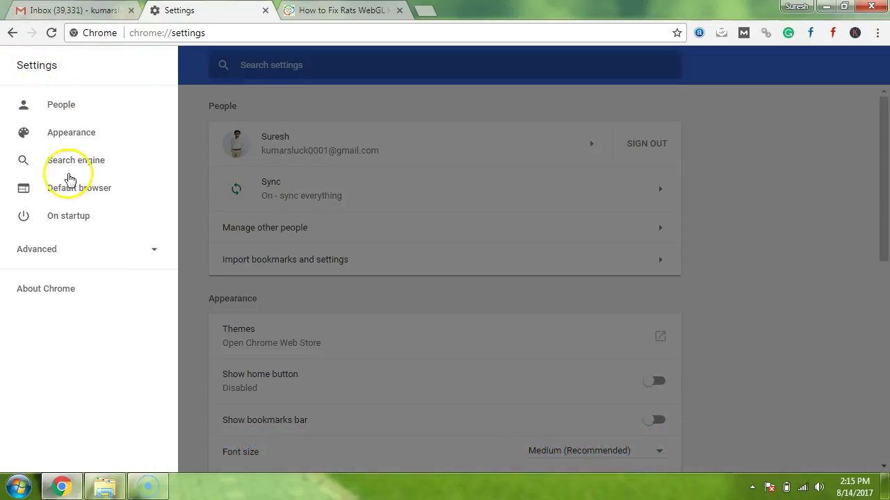
pyautogui.click(48, 250)
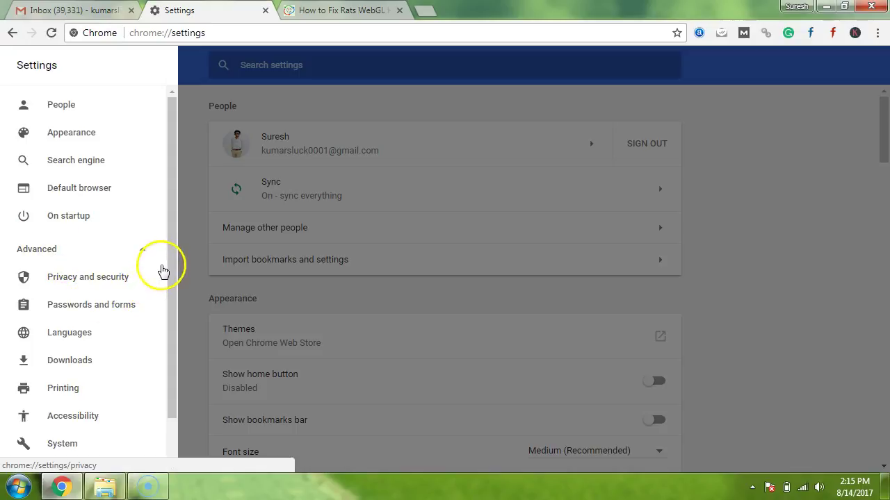
pyautogui.moveTo(170, 253); pyautogui.dragTo(169, 316)
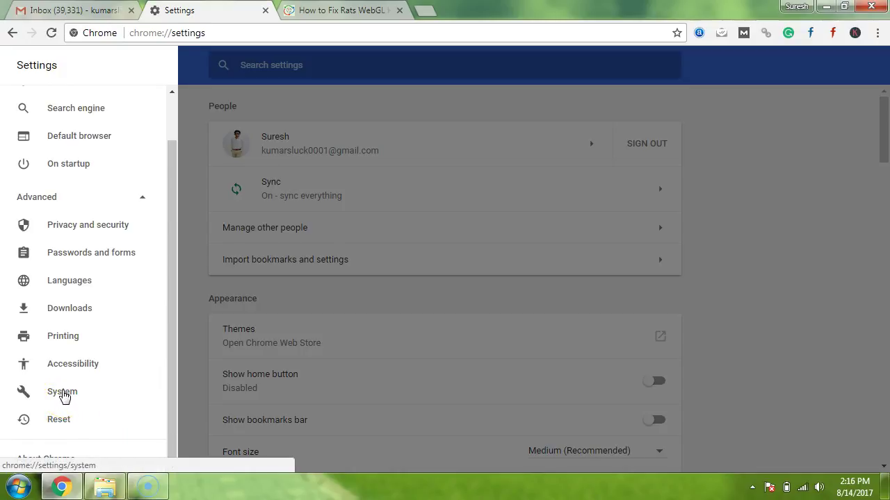
pyautogui.click(63, 393)
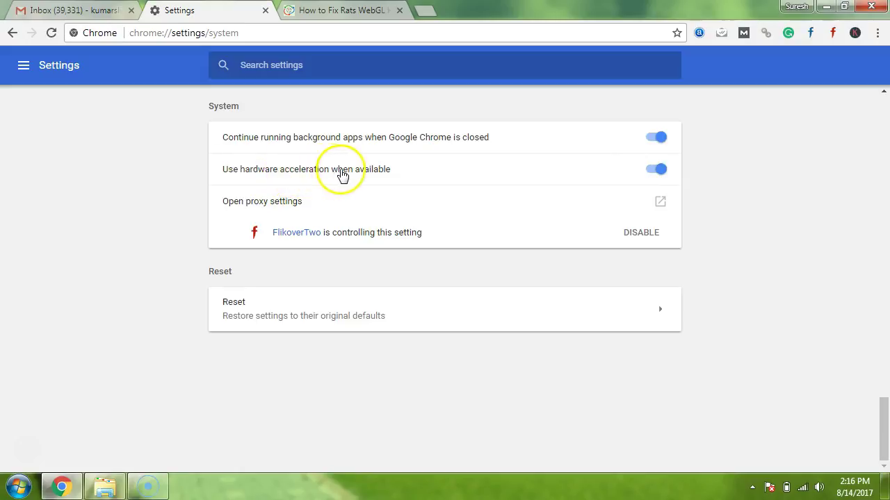
pyautogui.click(653, 172)
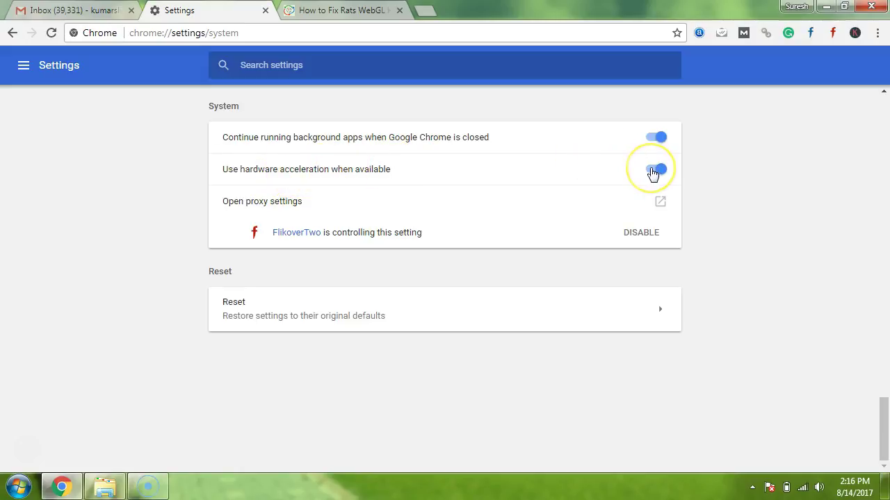
pyautogui.click(654, 174)
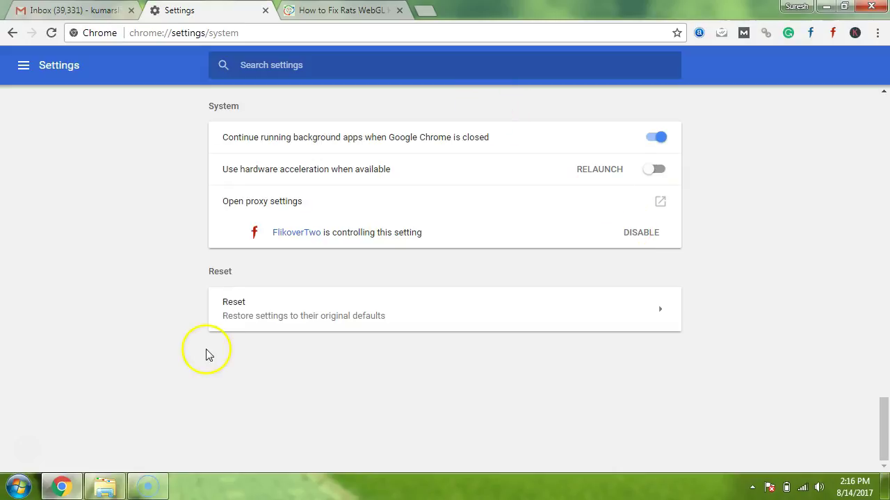
# Step: Show the Start menu's Shut down flyout with Restart, then close it back to Chrome
pyautogui.click(17, 488)
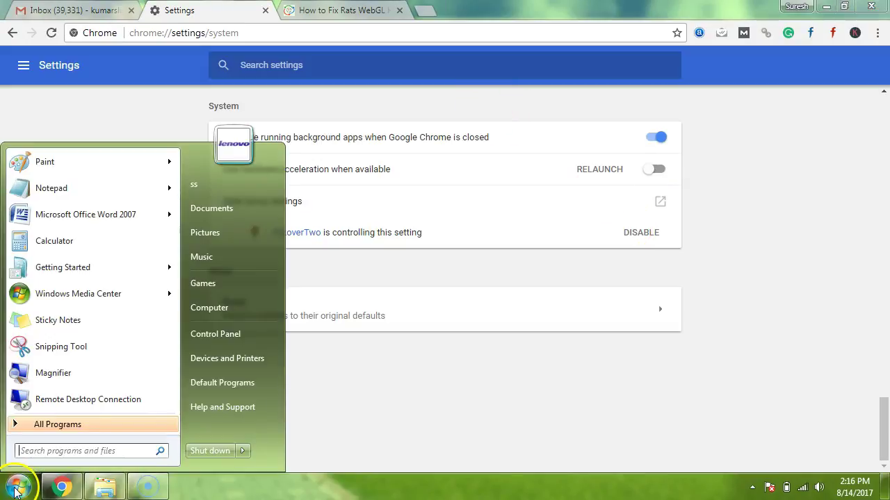
pyautogui.click(242, 450)
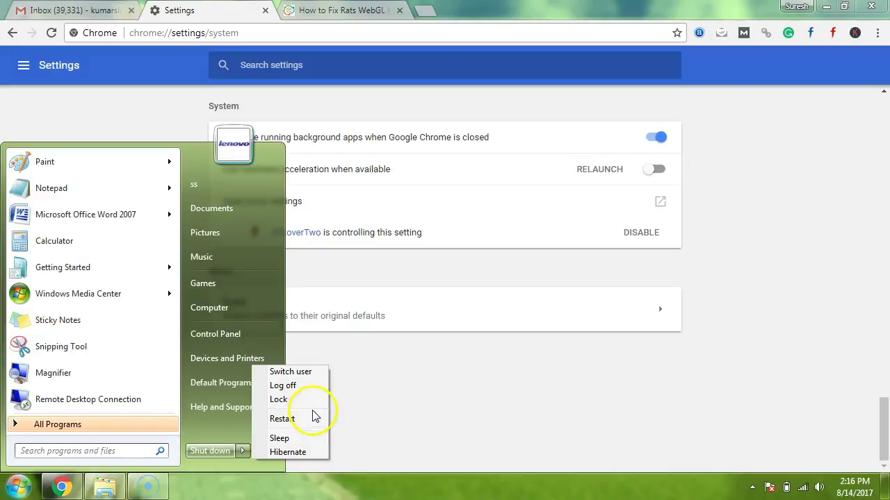
pyautogui.click(447, 408)
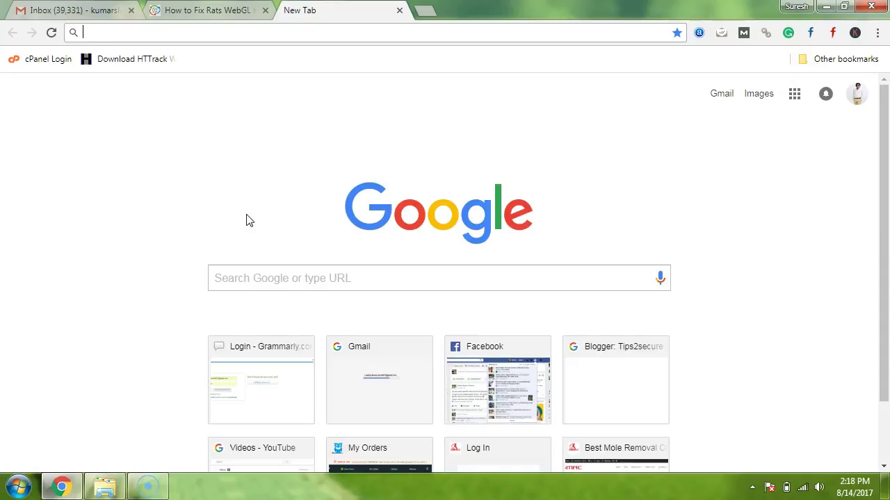
# Step: Load chrome://flags from the address bar
pyautogui.hotkey('ctrl', 'l')
pyautogui.write('chr')
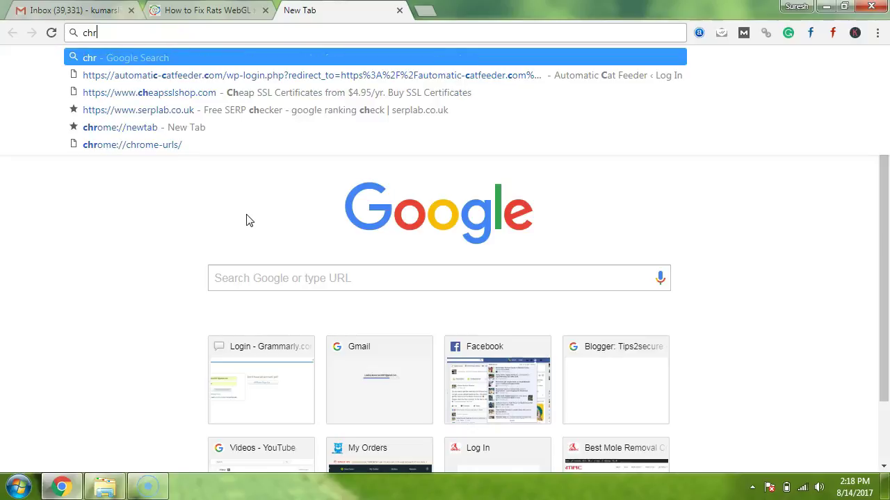
pyautogui.write('o')
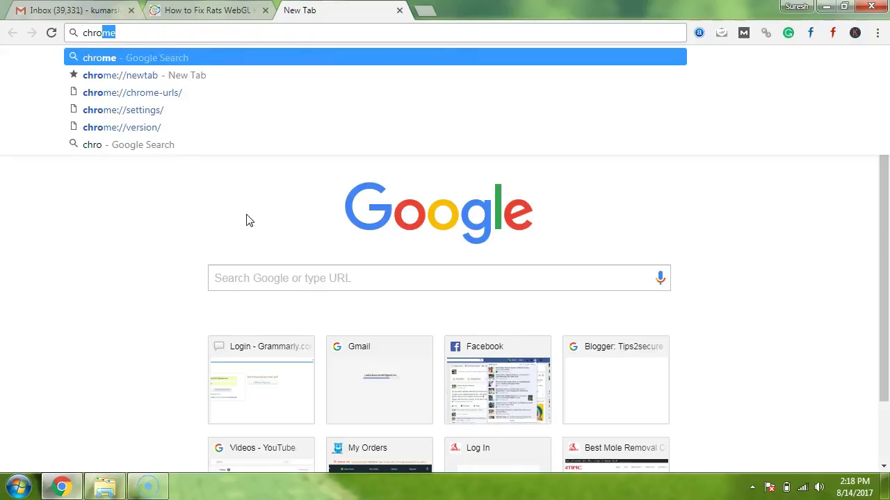
pyautogui.write('me')
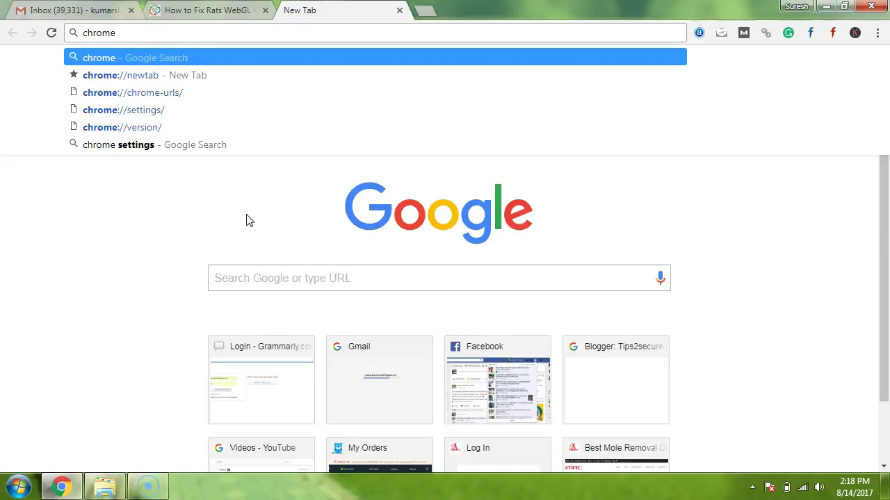
pyautogui.write(':')
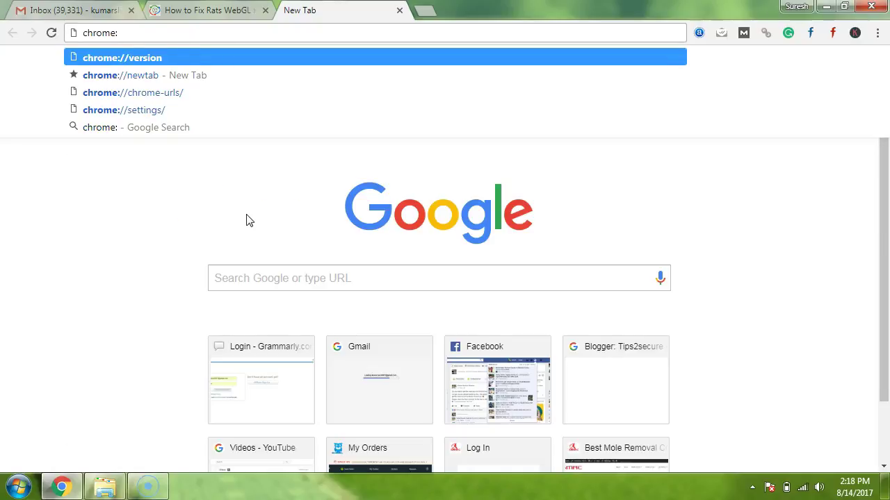
pyautogui.write('//')
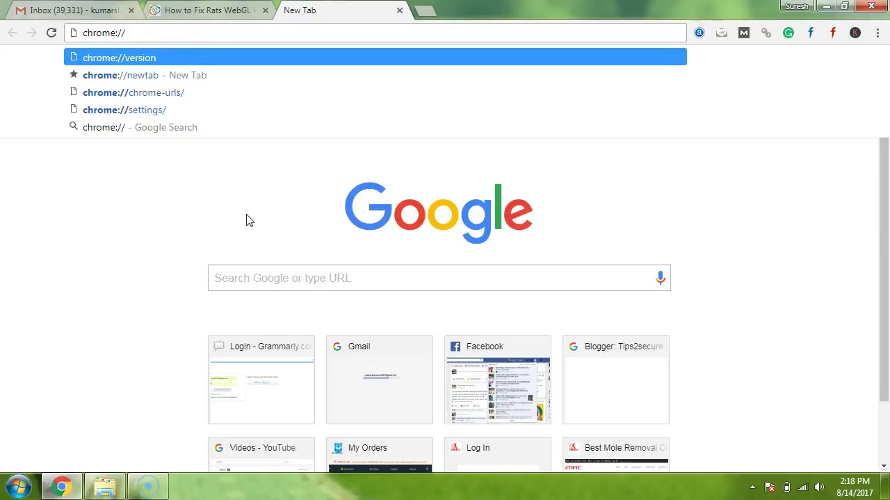
pyautogui.write('fla')
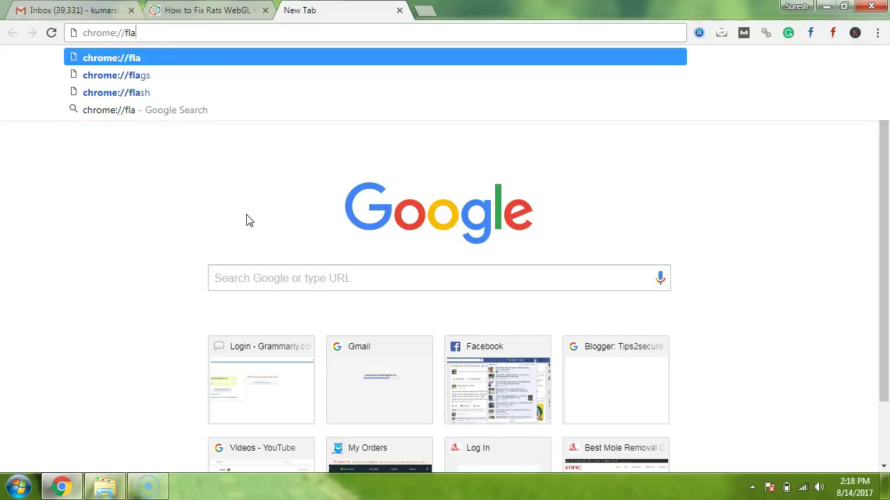
pyautogui.write('gs')
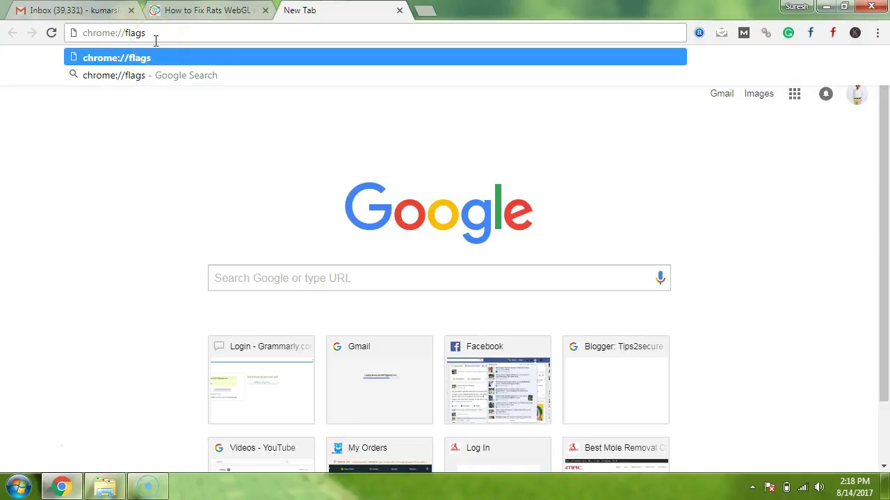
pyautogui.tripleClick(156, 41)
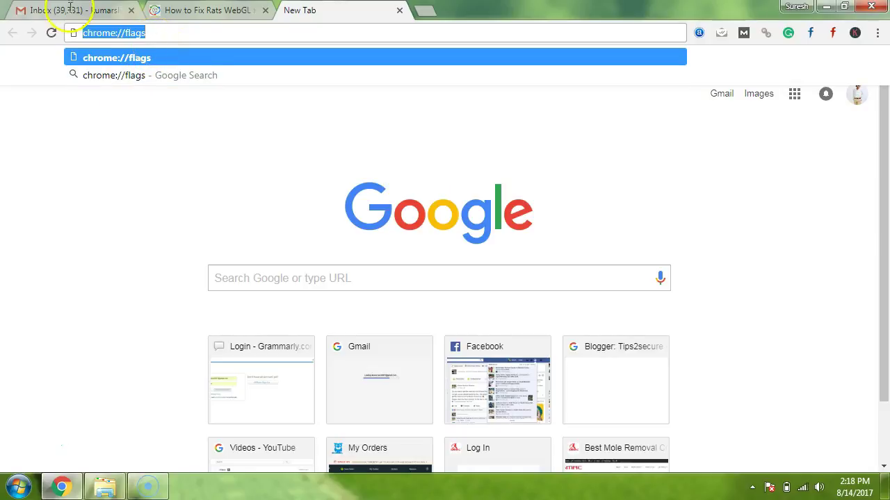
pyautogui.click(157, 36)
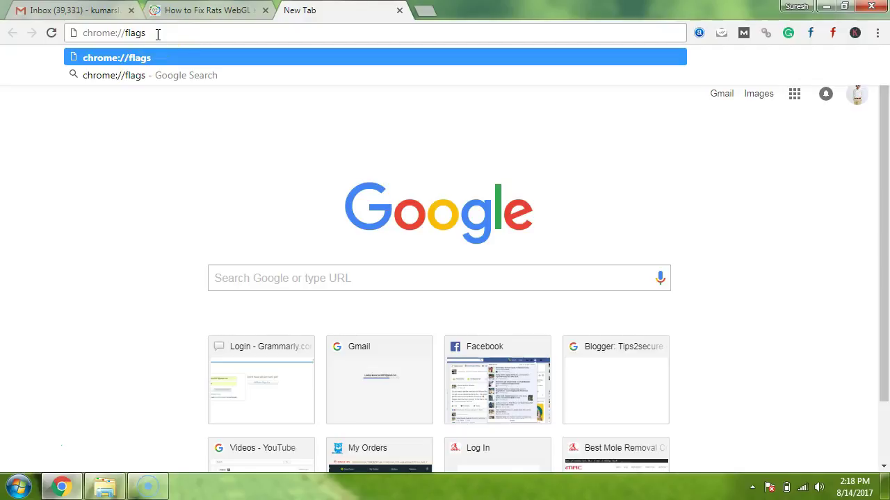
pyautogui.press('Return')
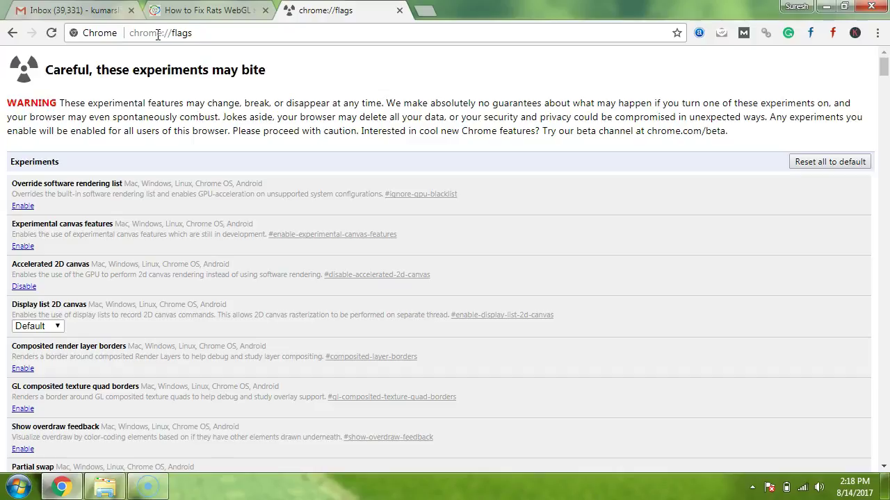
# Step: Find 'webgl' on the flags page and highlight the WebGL Draft Extensions experiment
pyautogui.scroll(-2, 157, 35)
pyautogui.scroll(-2, 158, 34)
pyautogui.scroll(-3, 157, 34)
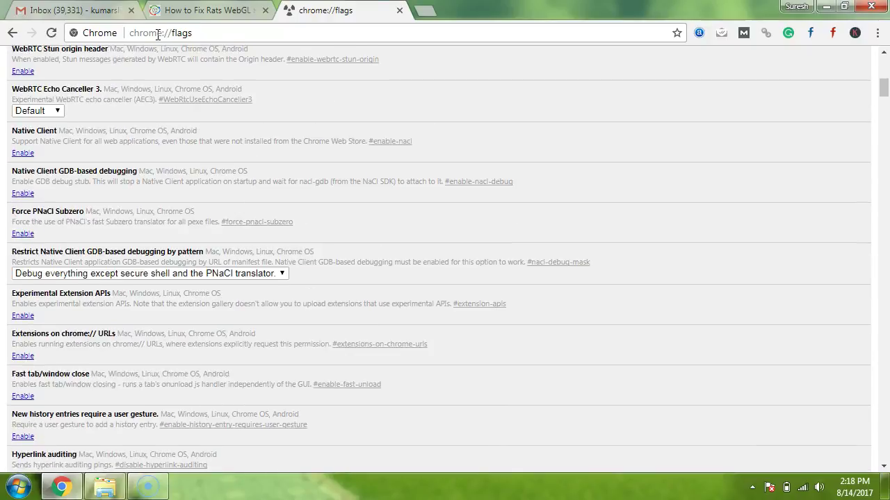
pyautogui.scroll(-3, 158, 35)
pyautogui.scroll(-5, 158, 35)
pyautogui.scroll(-3, 158, 35)
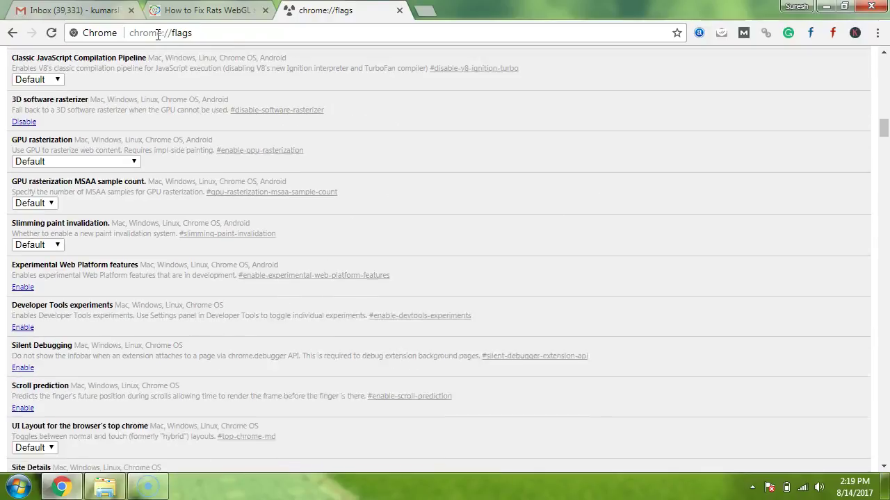
pyautogui.scroll(1, 158, 35)
pyautogui.scroll(5, 157, 34)
pyautogui.scroll(5, 158, 35)
pyautogui.scroll(3, 158, 34)
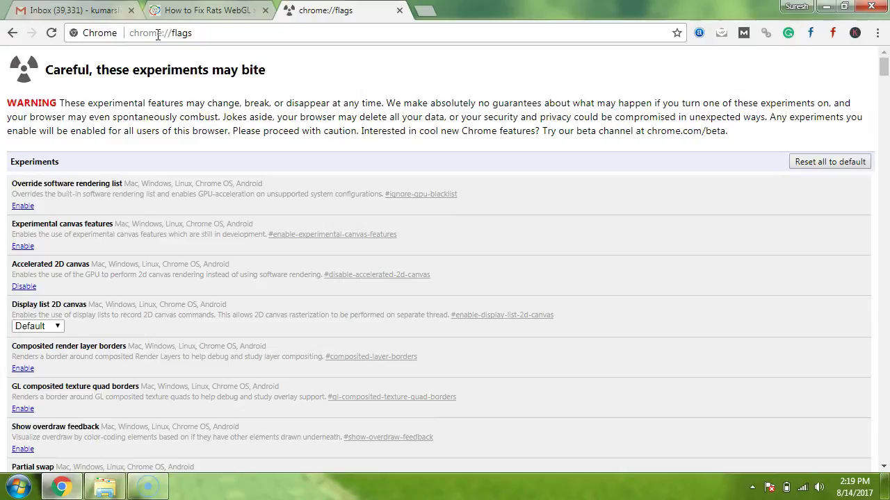
pyautogui.hotkey('ctrl', 'f')
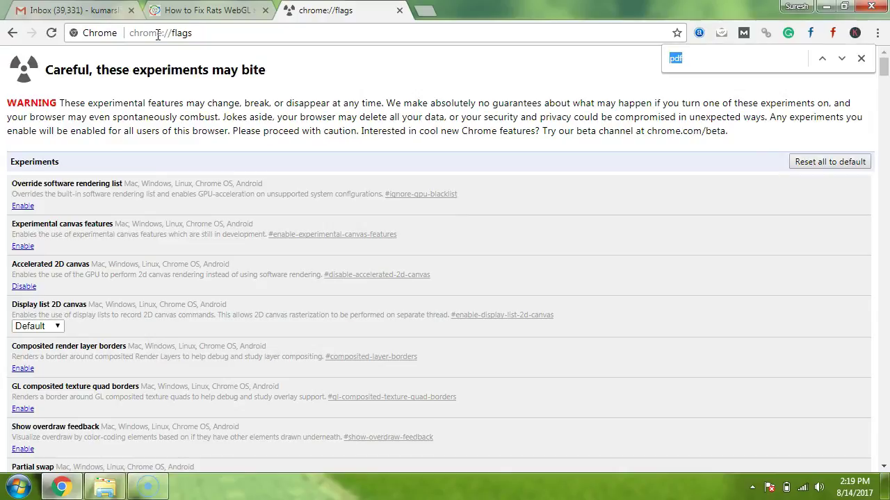
pyautogui.press('BackSpace')
pyautogui.write('web')
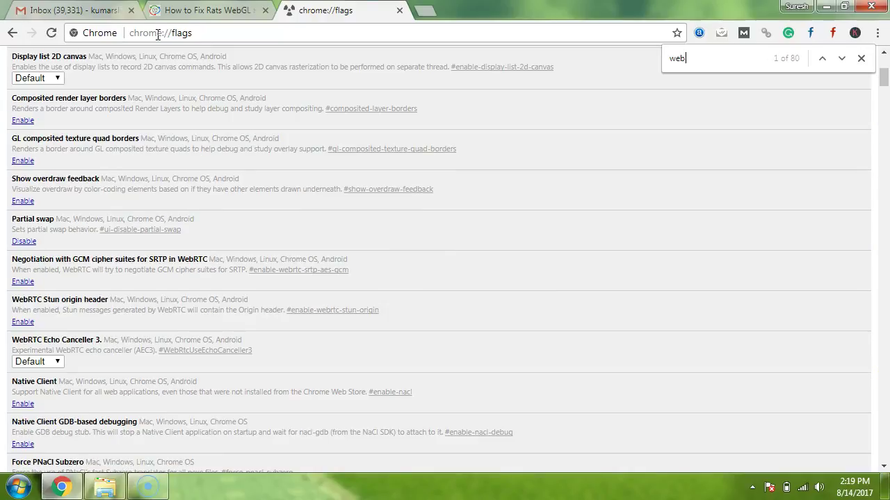
pyautogui.write('gl')
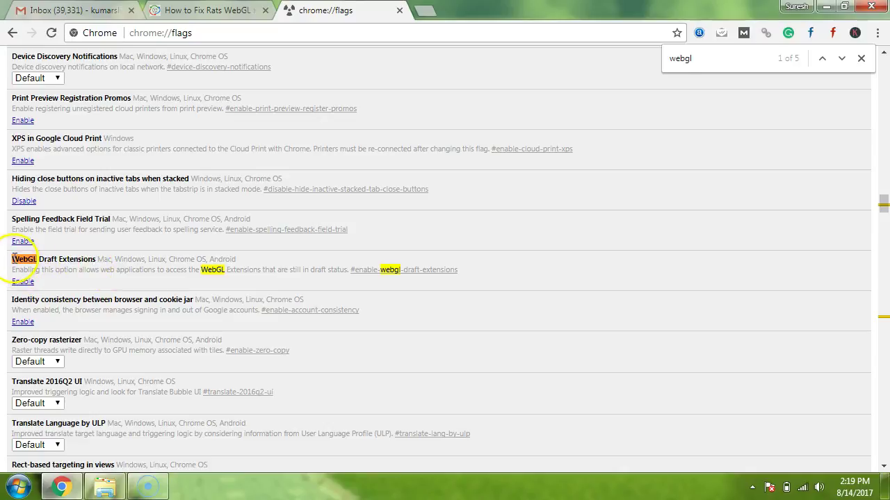
pyautogui.moveTo(12, 259); pyautogui.dragTo(143, 260)
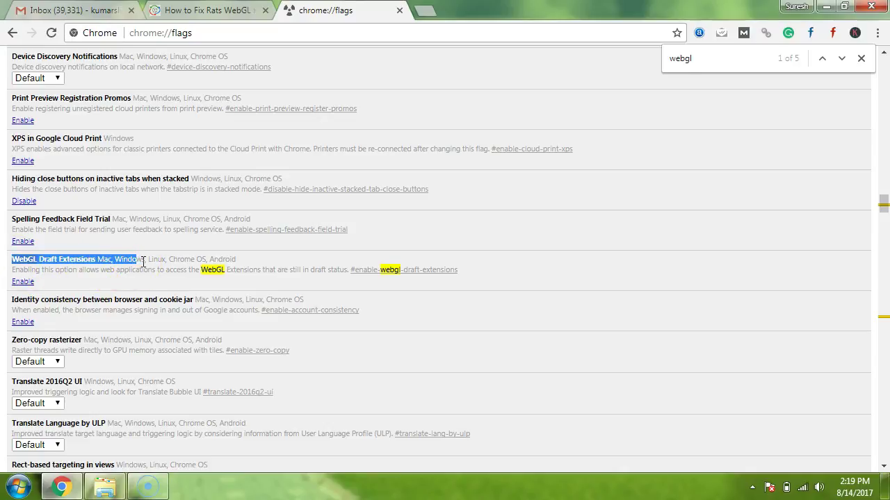
# Step: Deselect the highlighted WebGL Draft Extensions text
pyautogui.click(143, 261)
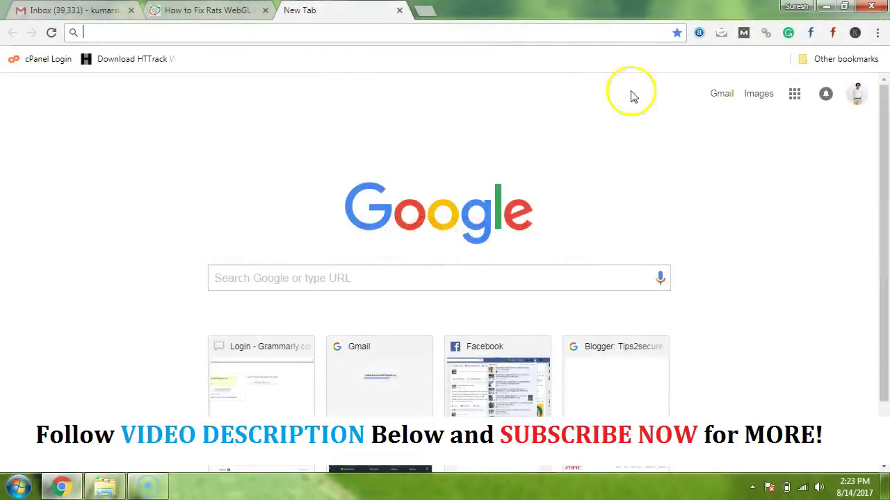
# Step: Reopen Settings and expand the Advanced sidebar categories down toward Reset
pyautogui.click(878, 34)
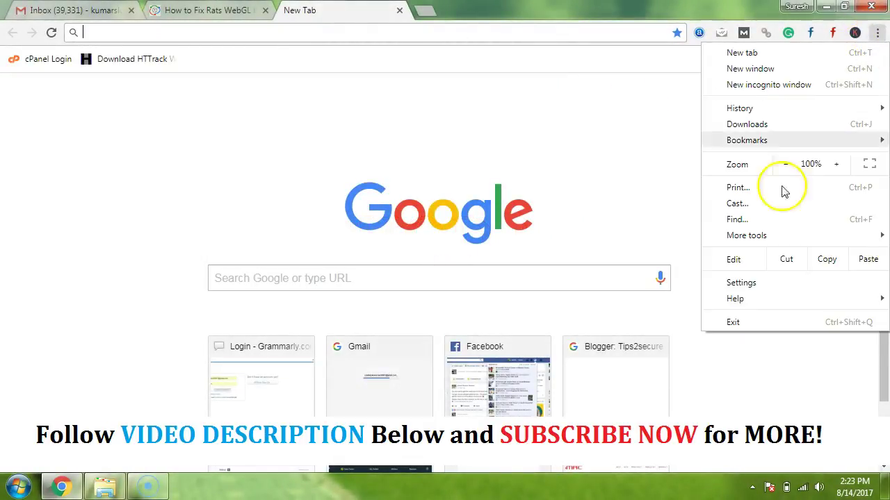
pyautogui.click(760, 282)
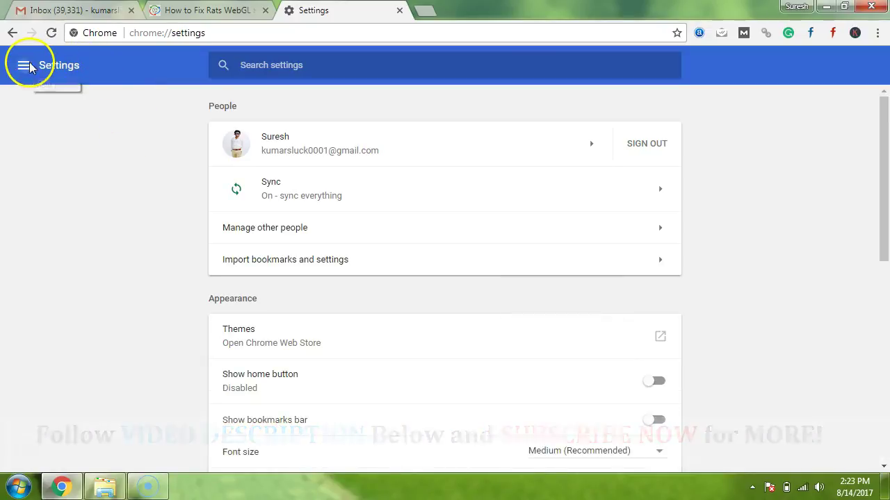
pyautogui.click(26, 66)
pyautogui.click(53, 250)
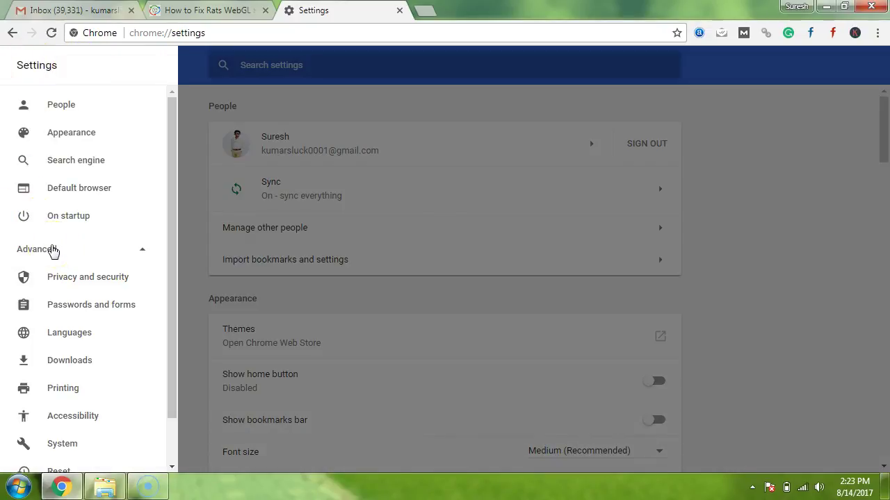
pyautogui.scroll(-1, 172, 261)
pyautogui.scroll(-1, 173, 262)
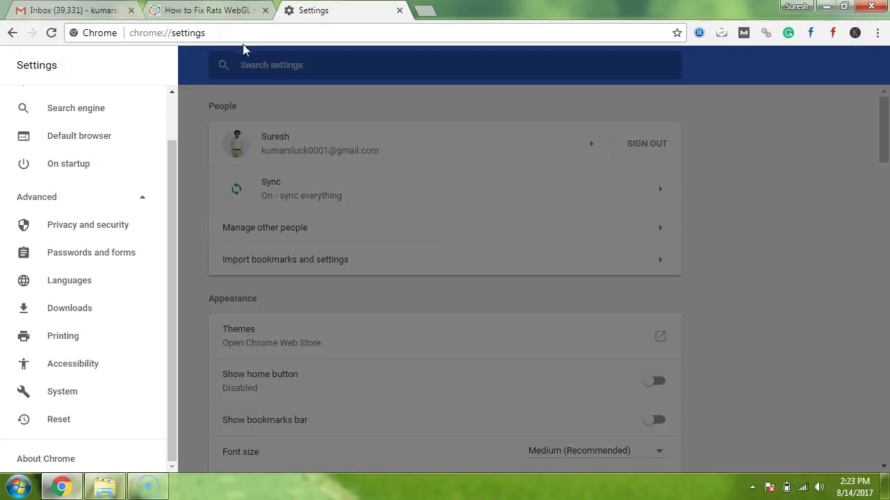
# Step: Return to the New Tab page and show the three-dot main menu
pyautogui.click(30, 453)
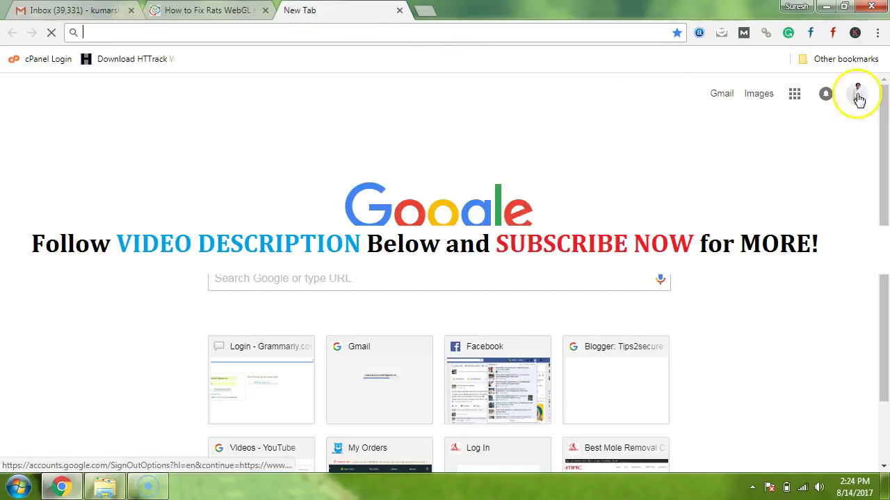
pyautogui.click(877, 35)
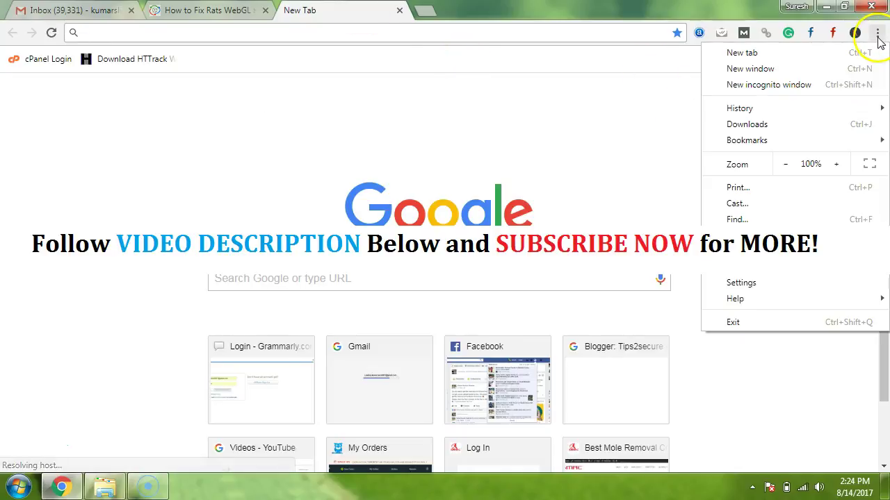
# Step: Open About Chrome in Settings, confirming version 60.0.3112.90 is up to date
pyautogui.click(741, 284)
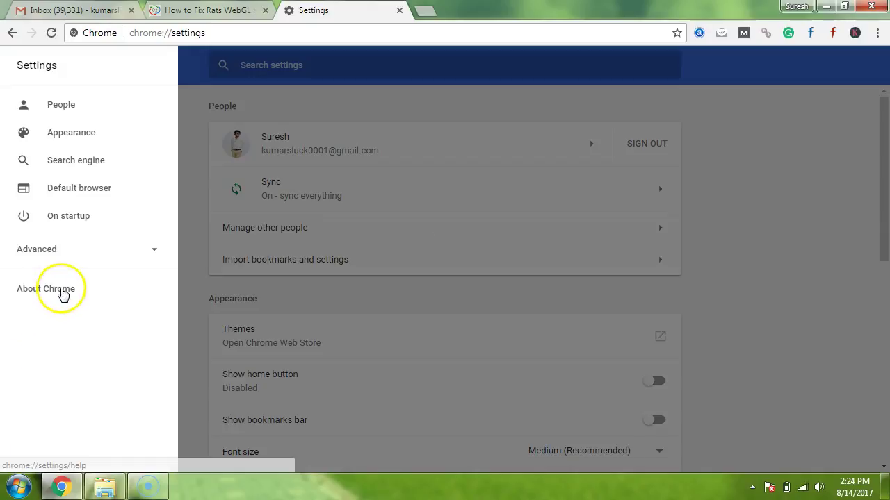
pyautogui.click(61, 290)
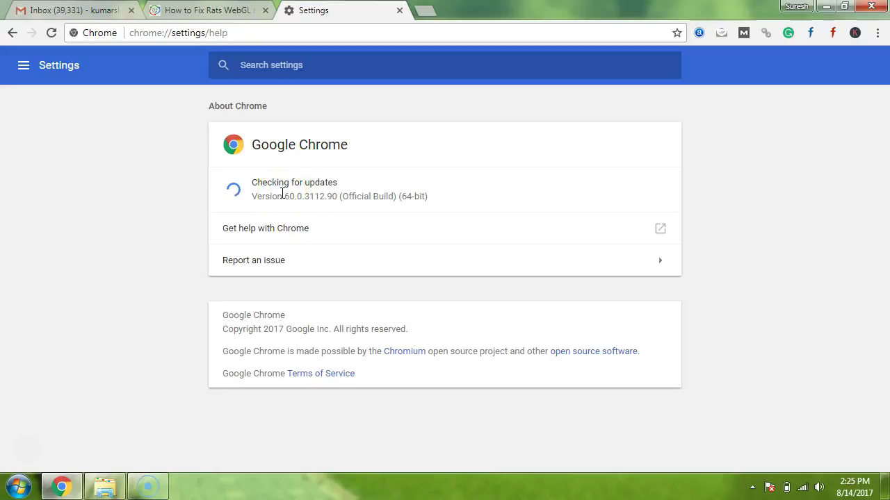
pyautogui.click(283, 194)
pyautogui.click(341, 212)
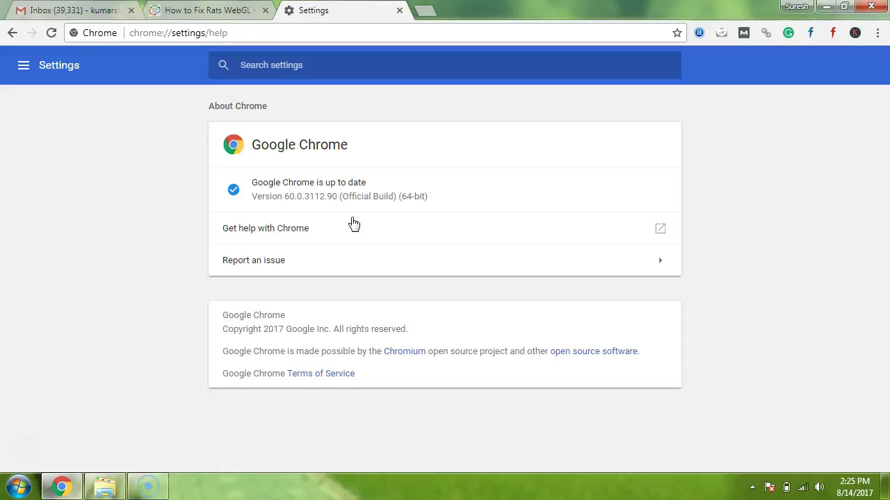
pyautogui.click(103, 206)
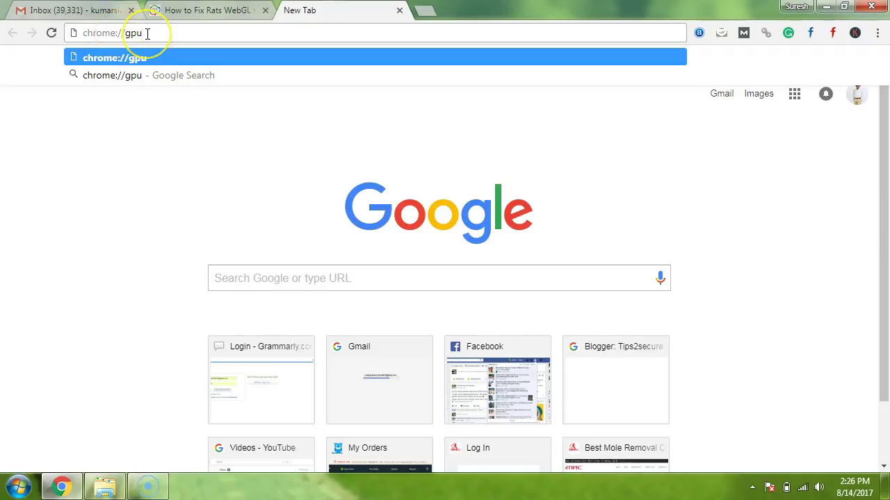
# Step: Load chrome://gpu and review WebGL feature status, detected problems and version details
pyautogui.press('Return')
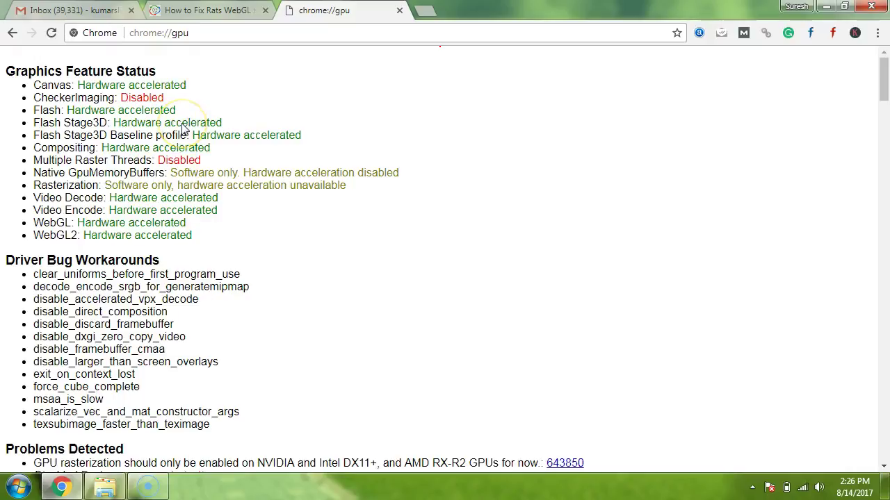
pyautogui.scroll(-2, 184, 129)
pyautogui.scroll(-3, 184, 129)
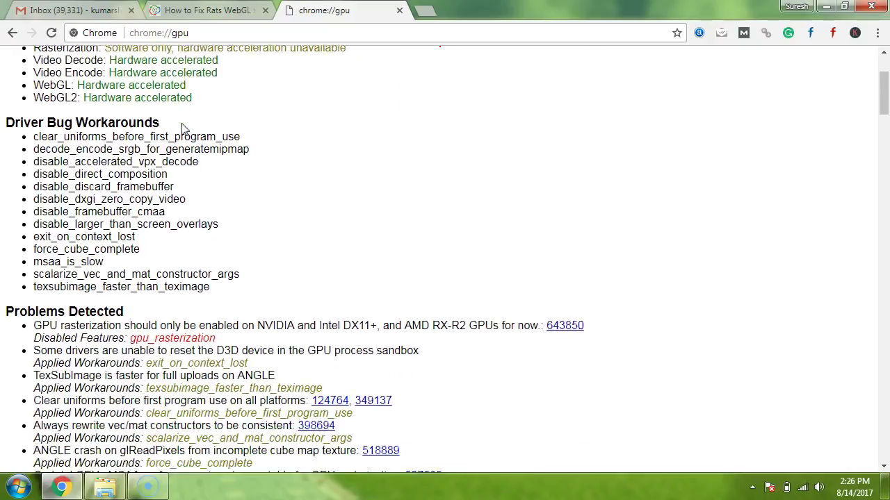
pyautogui.scroll(-3, 184, 130)
pyautogui.scroll(-2, 183, 129)
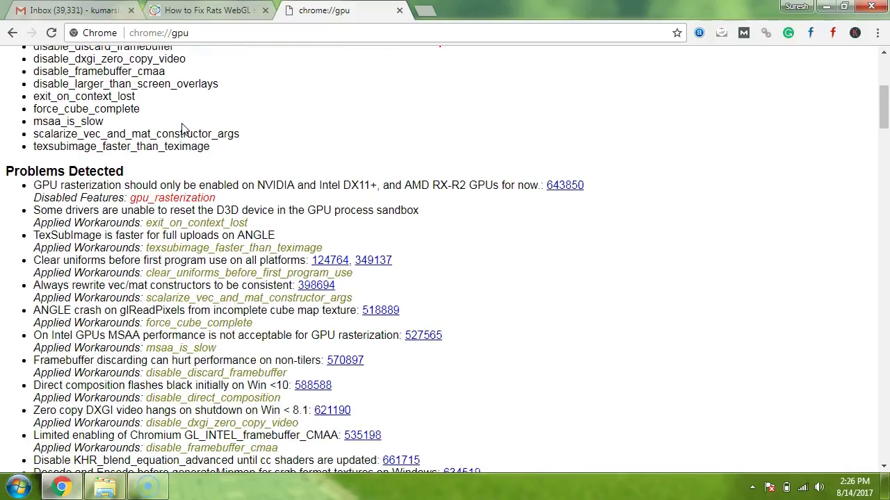
pyautogui.scroll(-1, 184, 129)
pyautogui.scroll(-2, 183, 129)
pyautogui.scroll(-2, 183, 129)
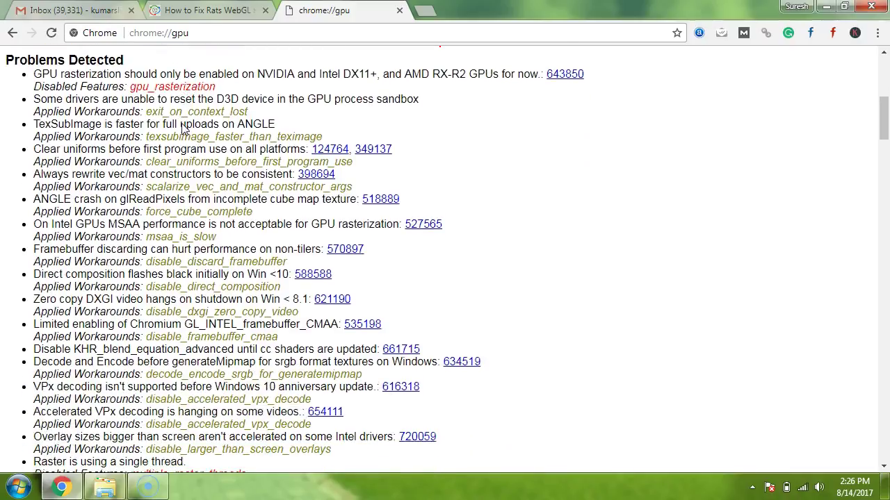
pyautogui.scroll(-6, 183, 129)
pyautogui.scroll(-2, 183, 129)
pyautogui.scroll(1, 184, 129)
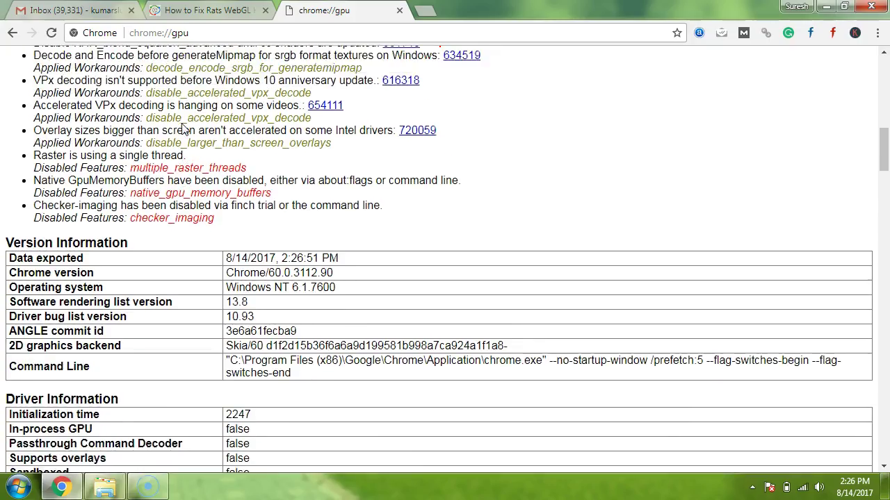
pyautogui.scroll(2, 183, 129)
pyautogui.scroll(2, 183, 129)
pyautogui.scroll(6, 184, 129)
pyautogui.scroll(3, 184, 129)
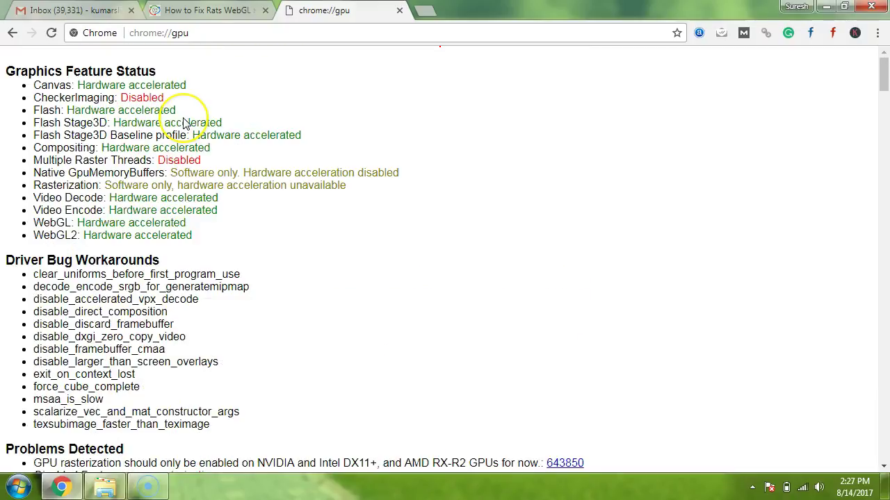